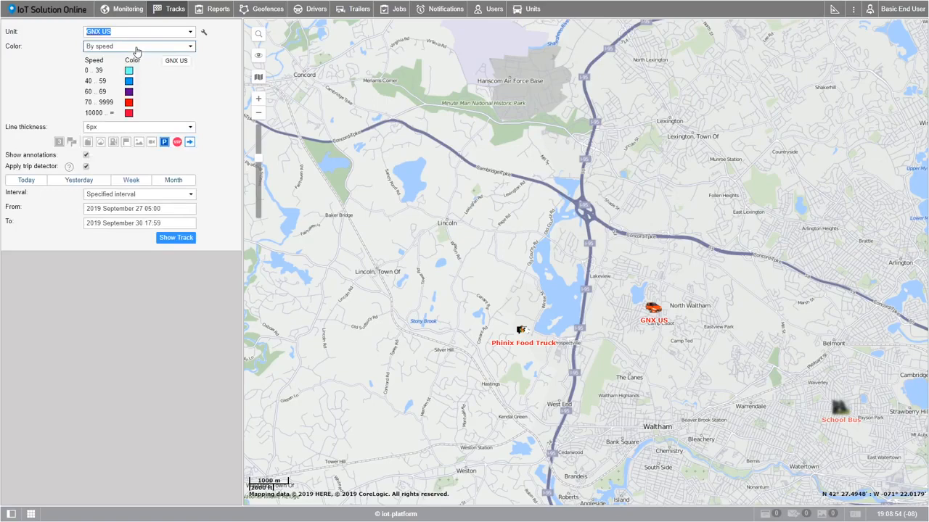
Step: Switch the GNX US track colour mode to By trips and Single, and back to By speed
click(135, 48)
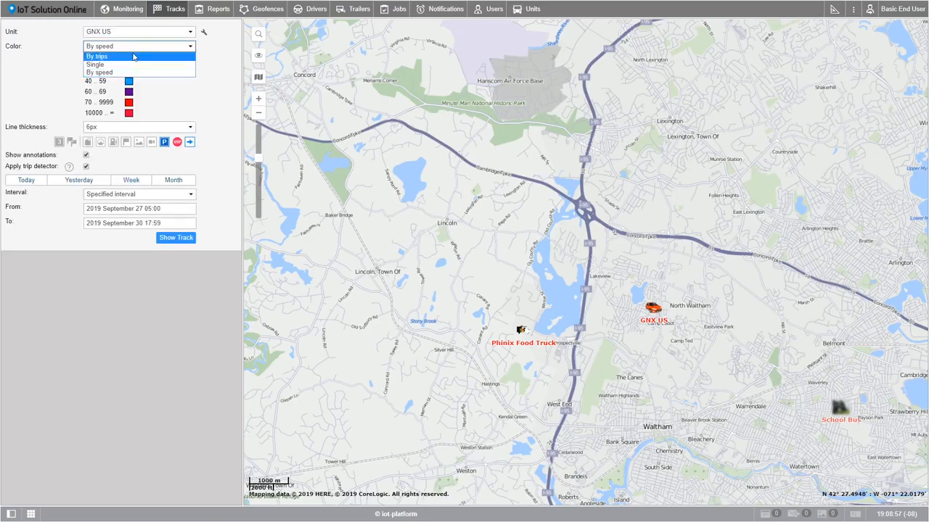
click(134, 57)
click(131, 48)
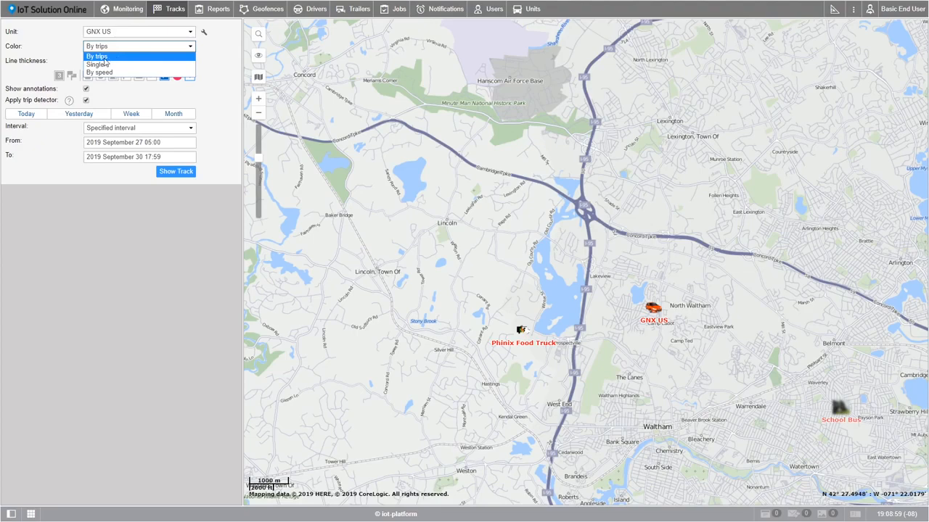
click(104, 60)
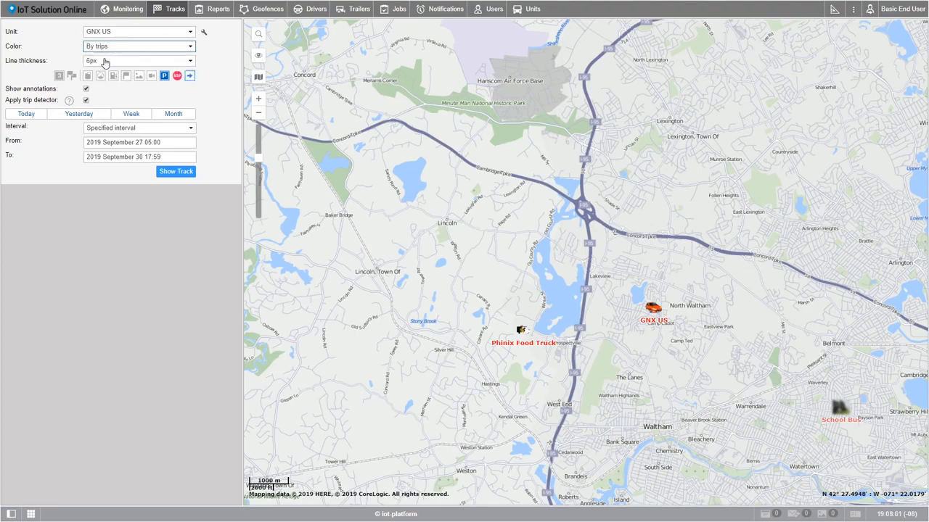
click(193, 50)
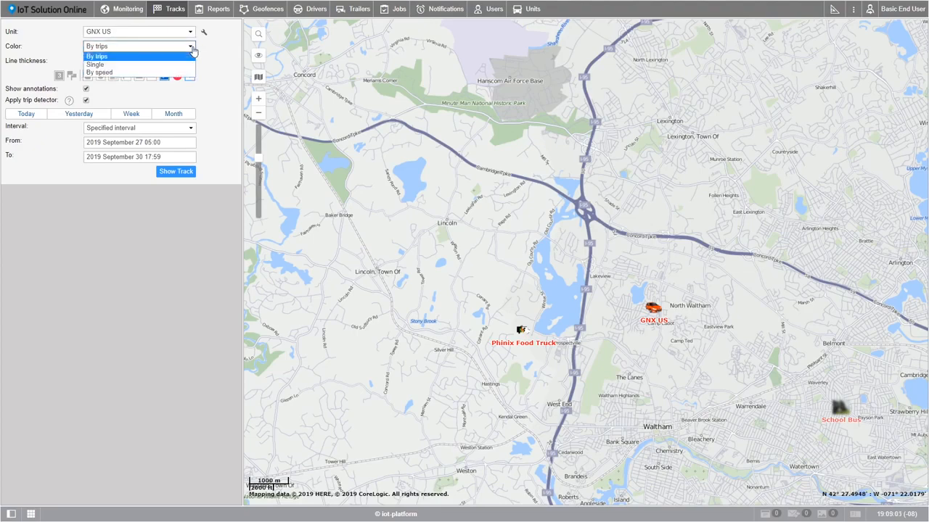
click(126, 64)
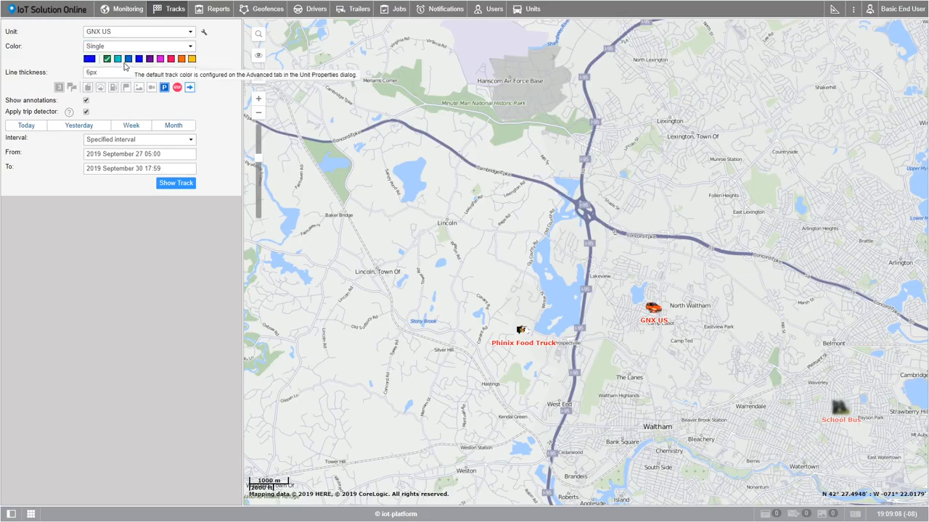
click(190, 48)
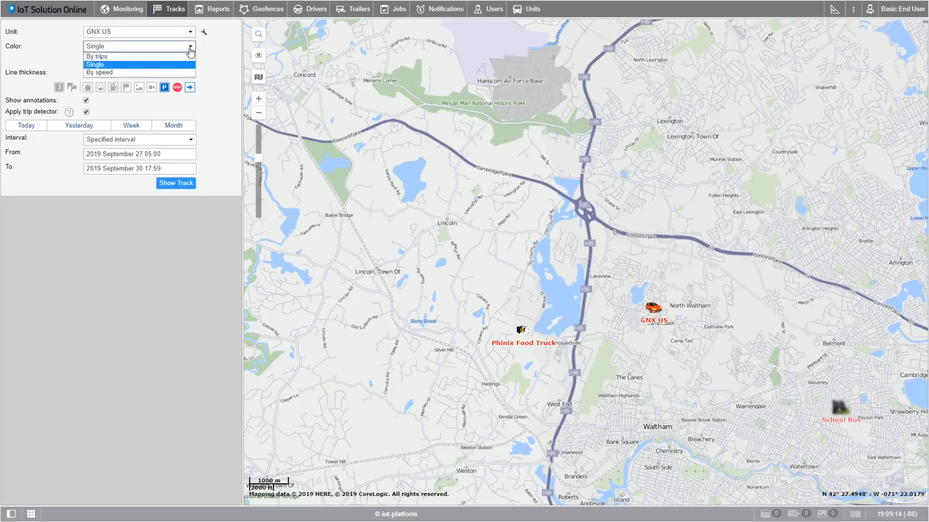
click(155, 73)
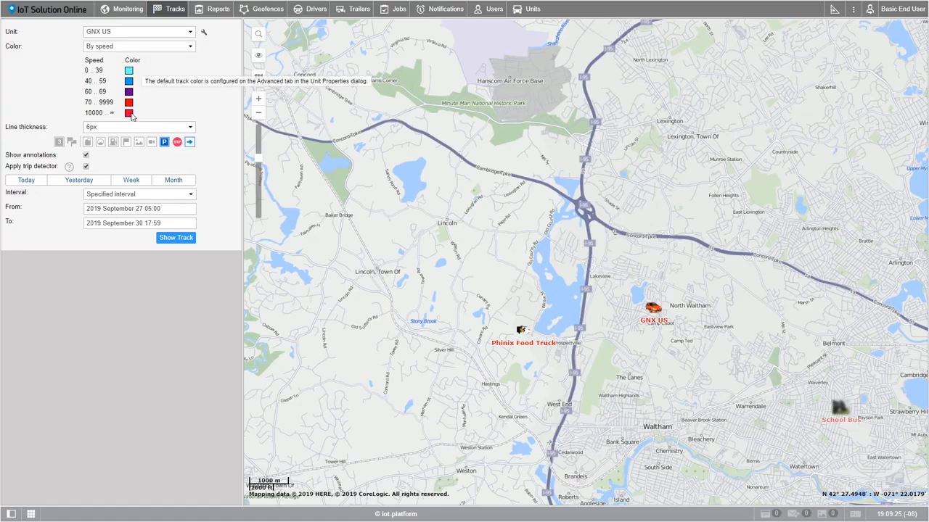
Step: Set the track line thickness to 7px and turn on numbered markers and speeding markers, keeping the trip detector applied
click(190, 128)
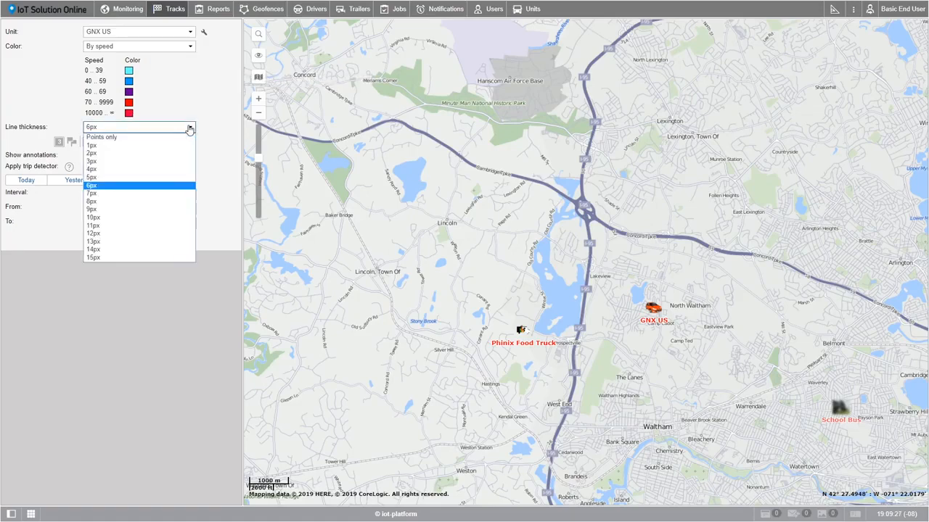
click(152, 193)
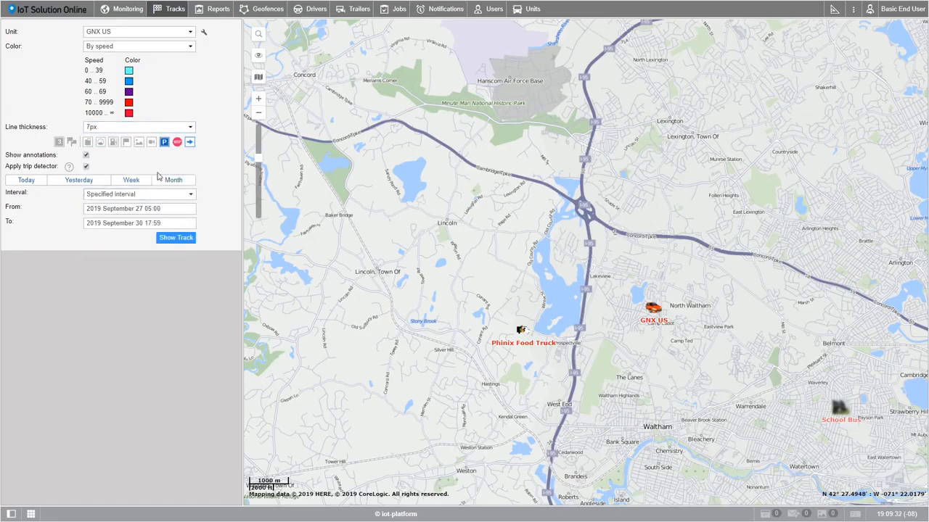
click(59, 142)
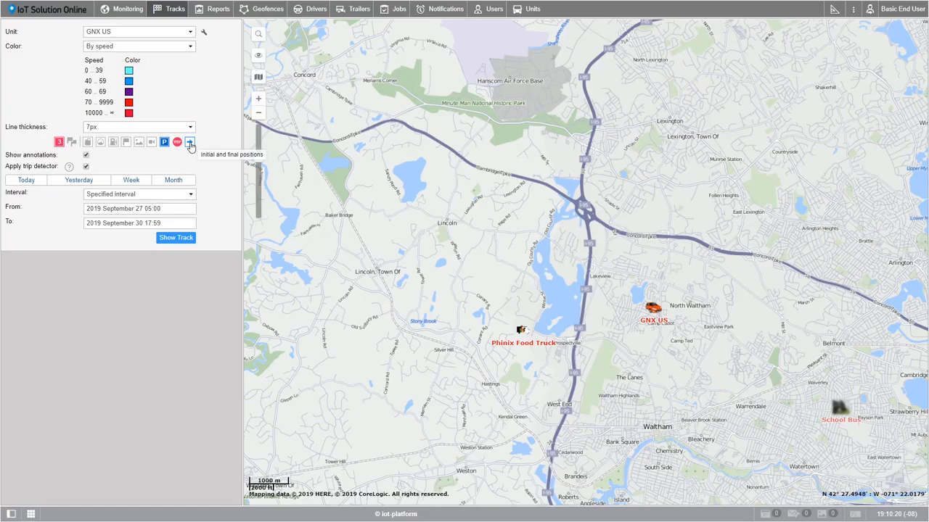
click(100, 141)
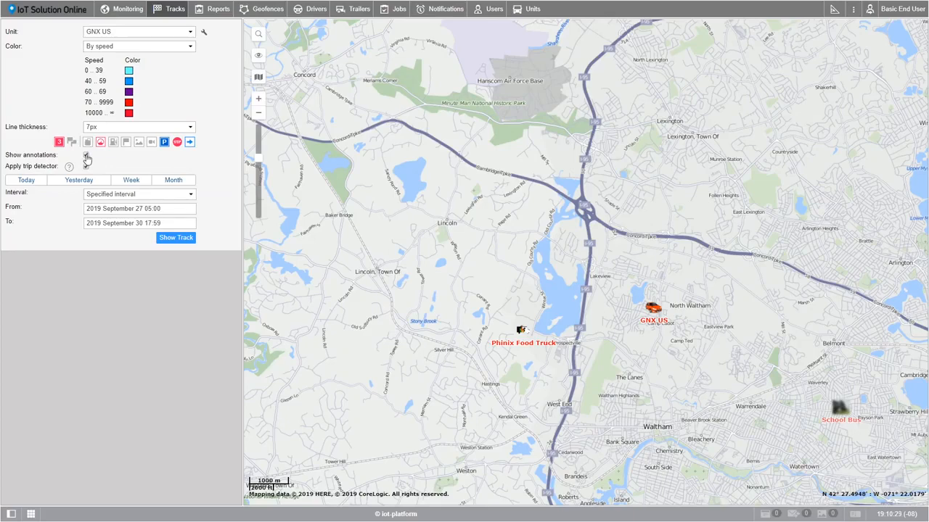
click(86, 167)
mouse_move(69, 168)
Step: Set a specified interval from 2019 September 26 05:00 to 2019 September 27 17:59
click(125, 195)
click(128, 204)
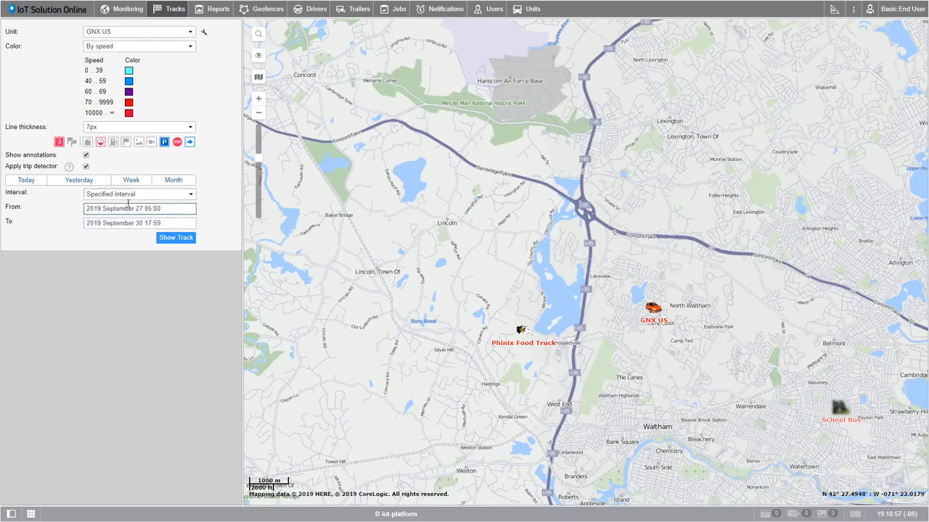
click(141, 209)
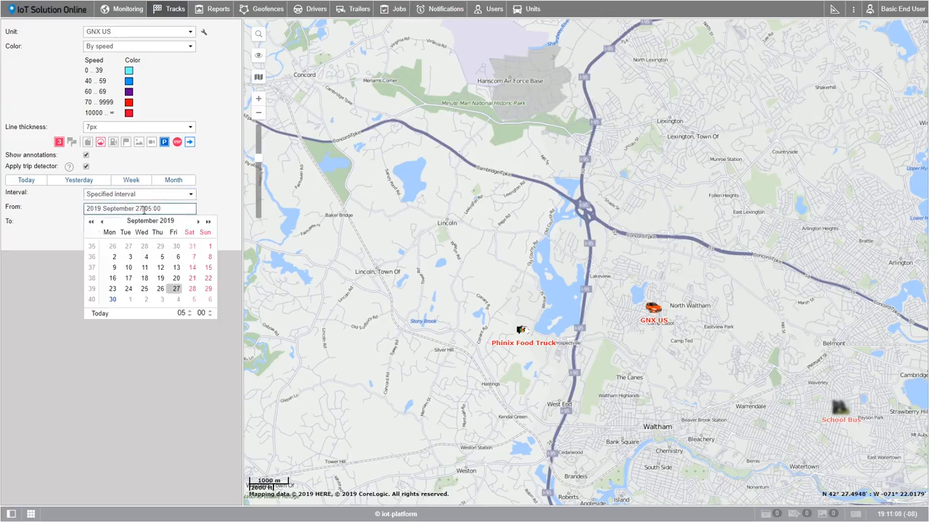
click(160, 289)
click(141, 223)
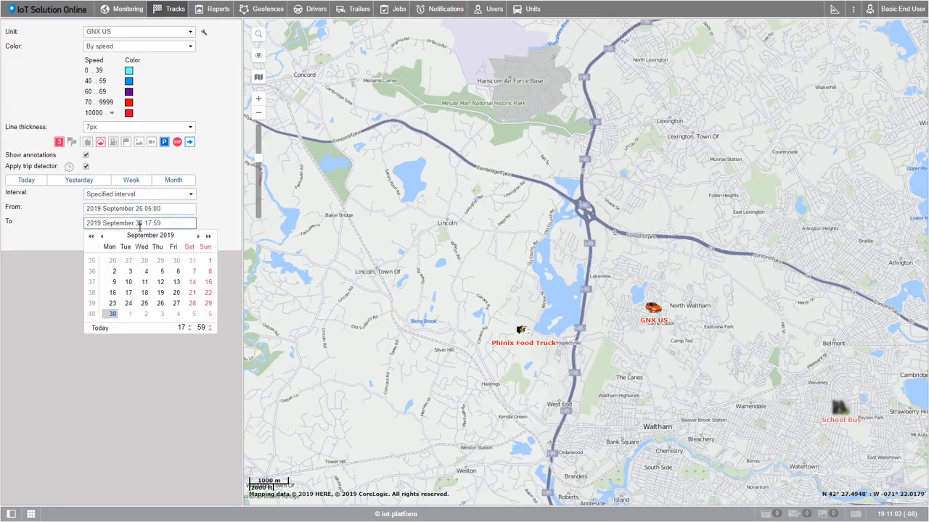
click(176, 303)
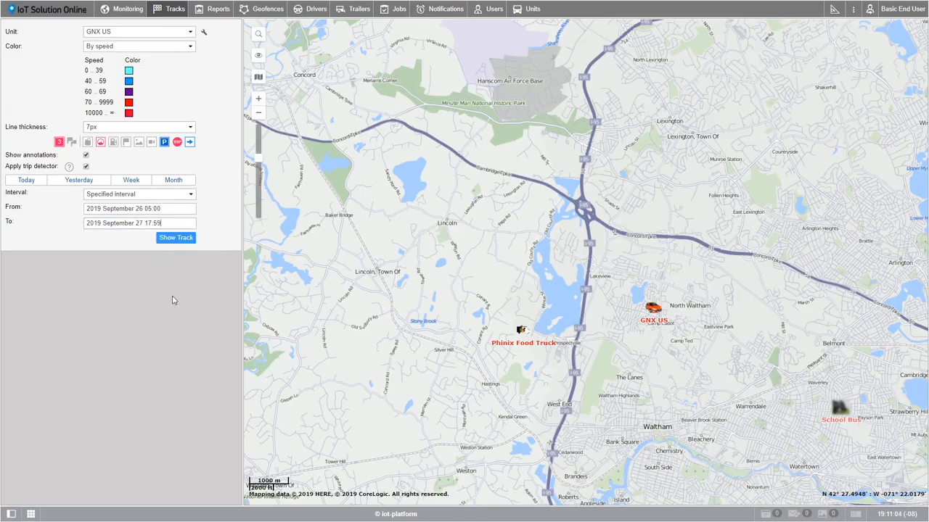
Step: Show the GNX US track using the Starts 'From' until today interval, beginning 2019 September 29 05:00
click(155, 208)
click(156, 194)
click(159, 222)
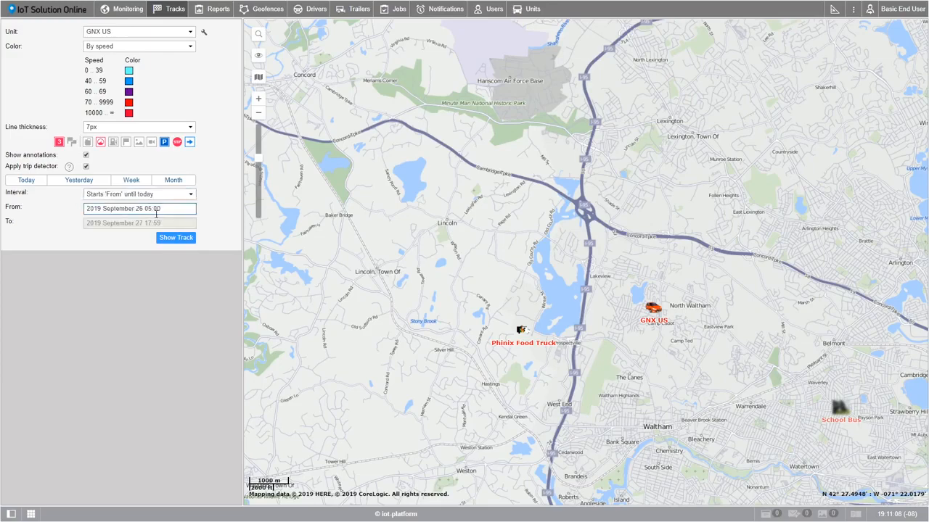
click(161, 210)
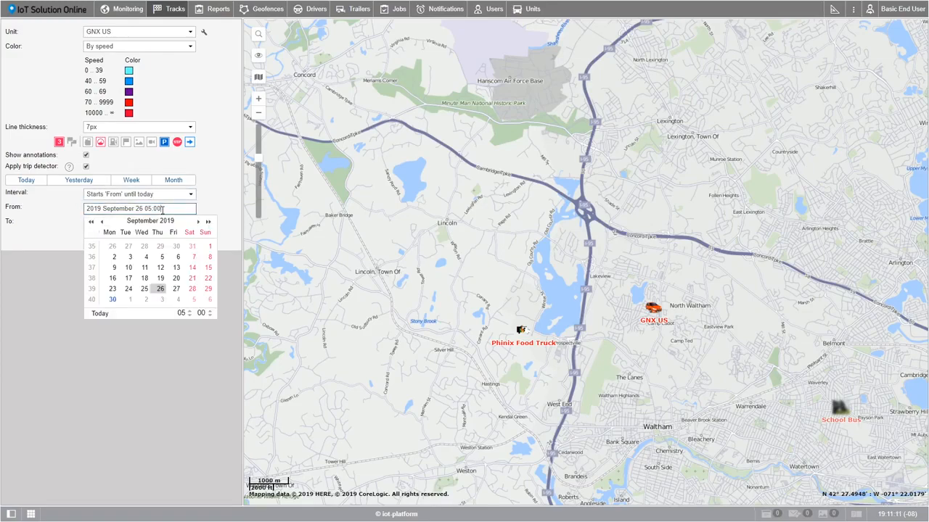
click(209, 289)
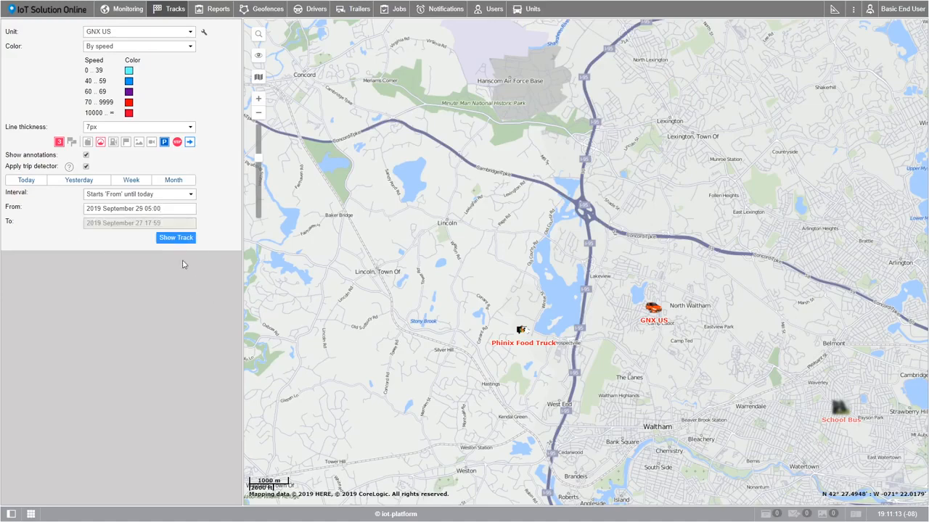
click(170, 241)
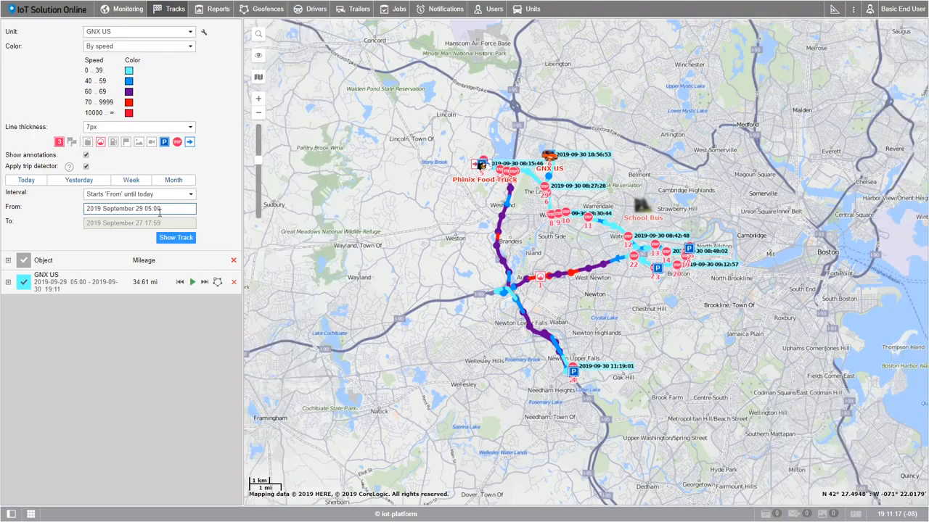
Step: Change the interval type to For previous and remove the displayed track from the list
click(152, 193)
click(150, 222)
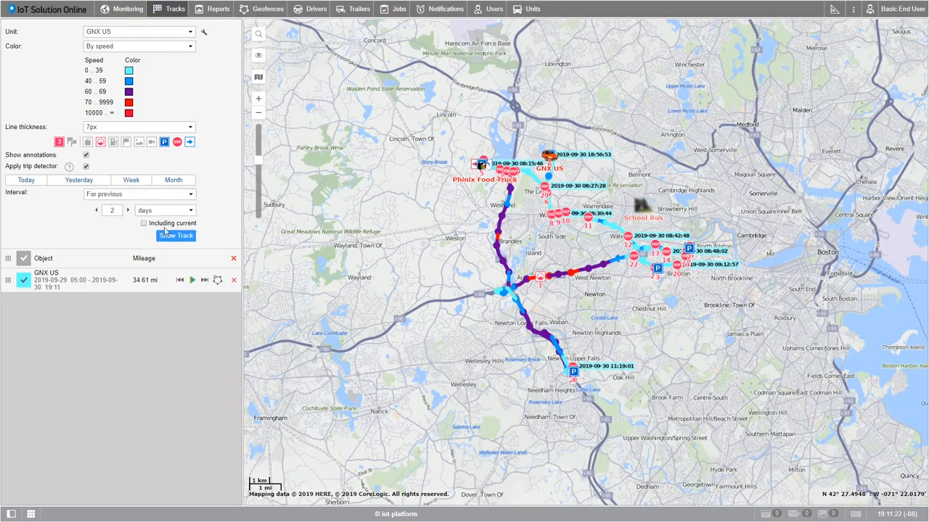
click(233, 258)
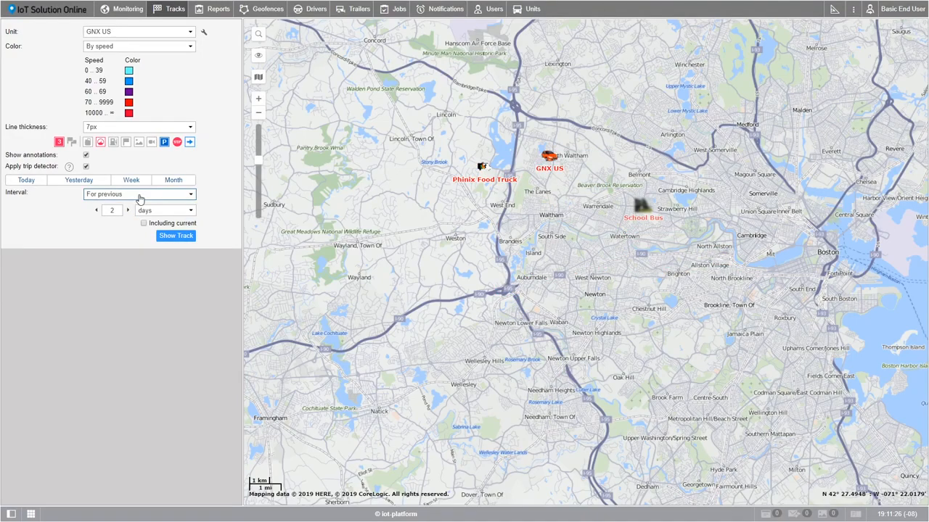
Step: Show the GNX US track for the previous 2 days, including the current day
click(117, 211)
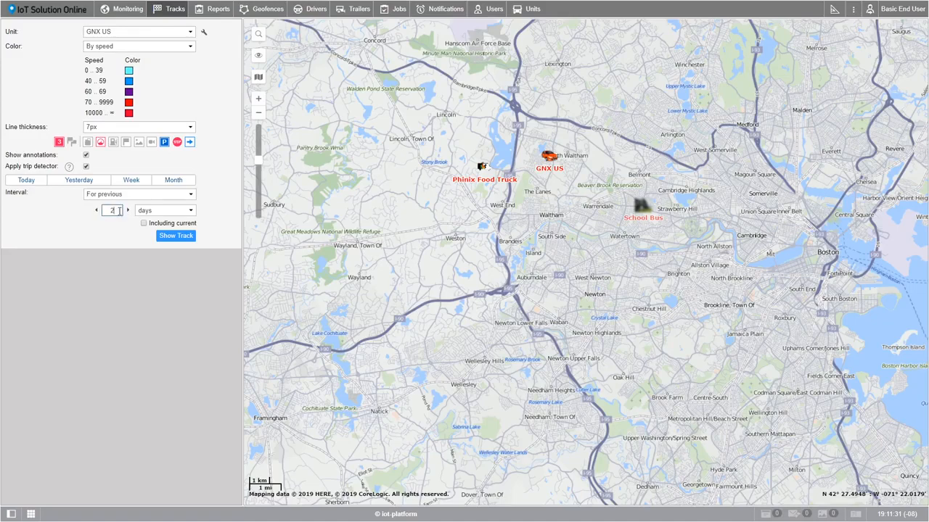
click(161, 212)
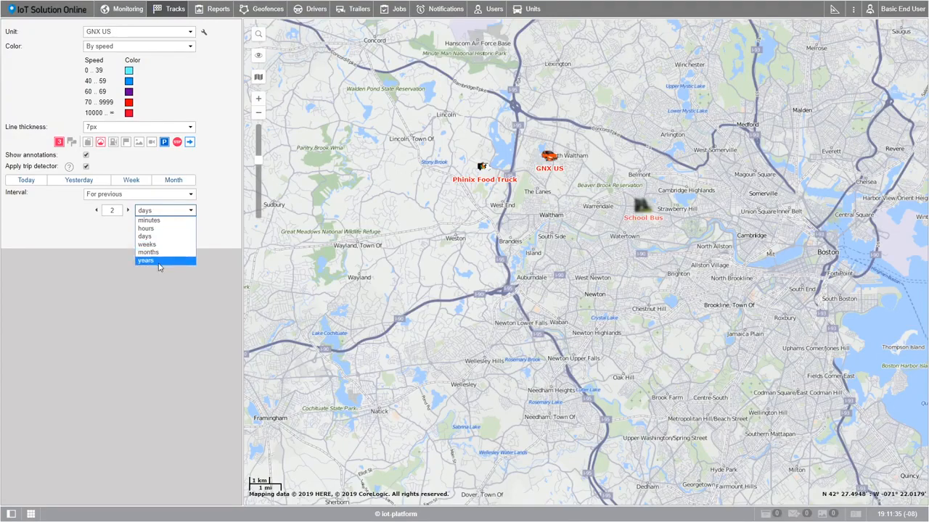
click(214, 201)
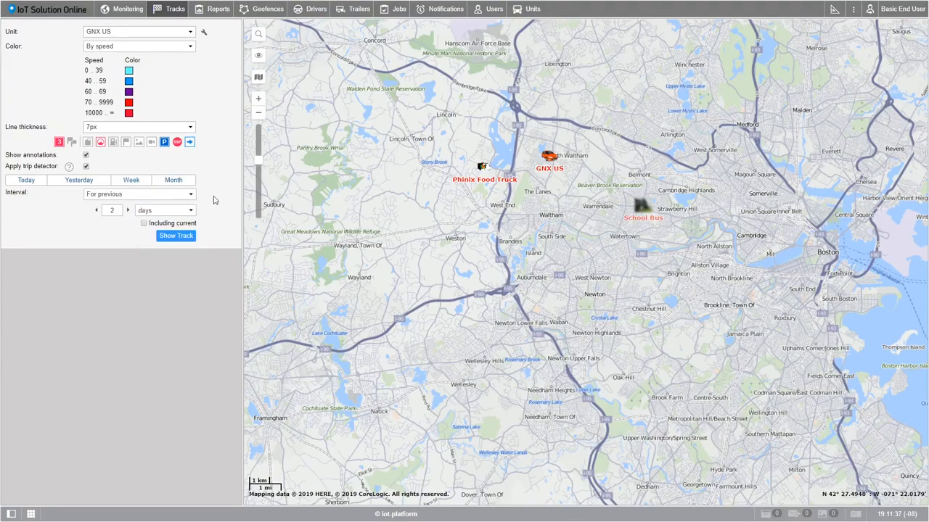
click(144, 224)
click(175, 238)
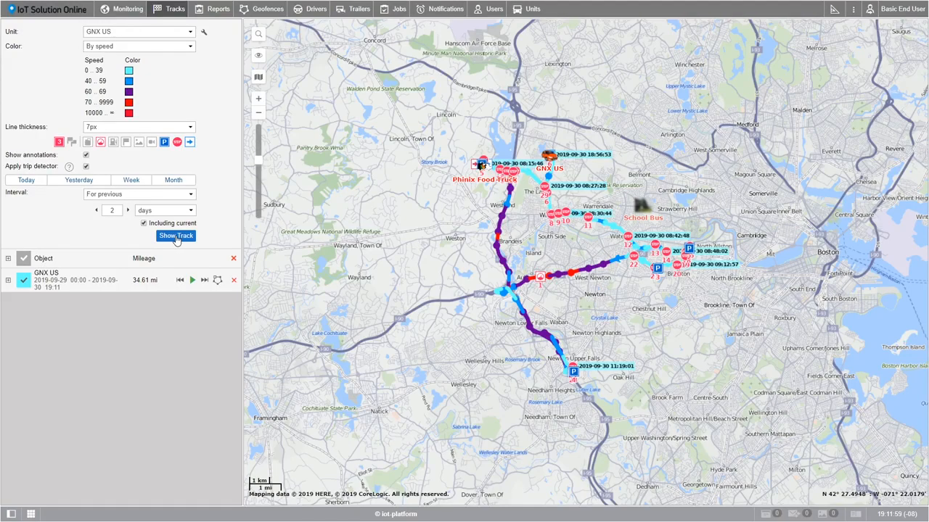
Step: Expand the GNX US track into its individual trips and toggle its map visibility off and on
click(8, 281)
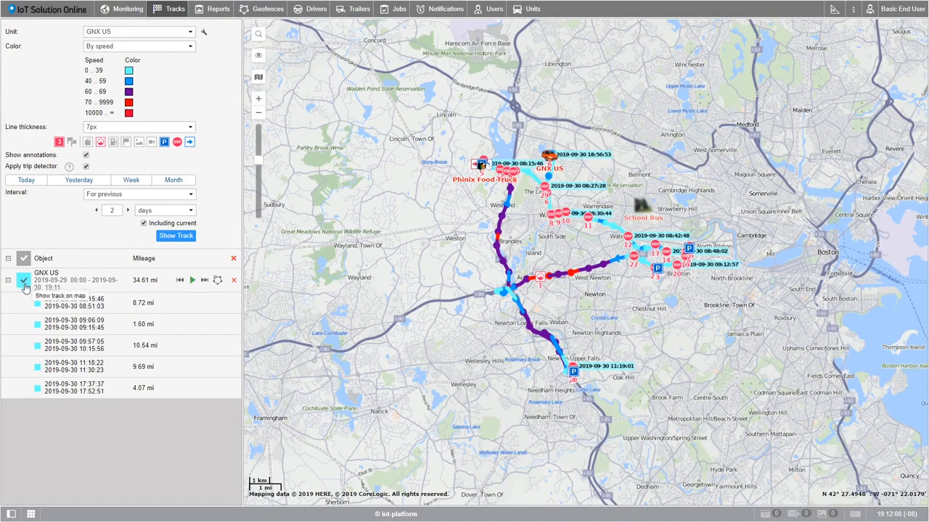
click(24, 281)
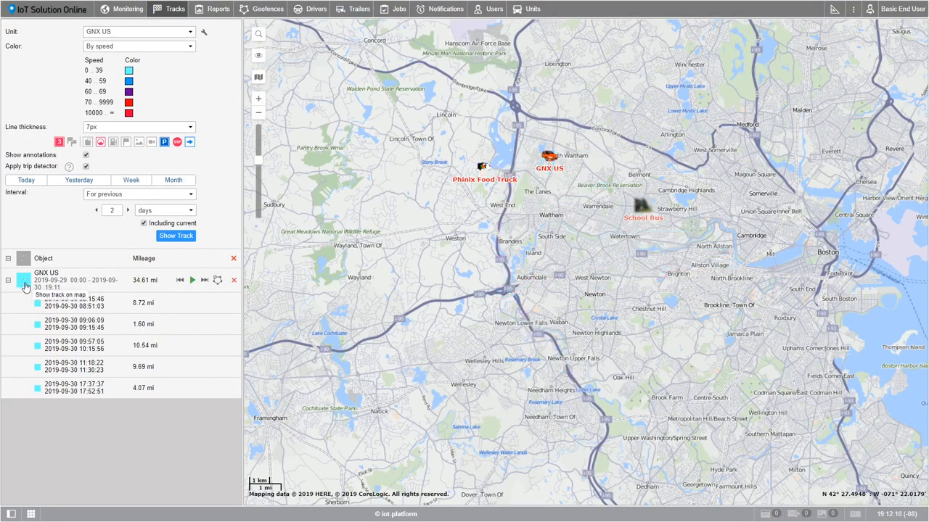
click(24, 281)
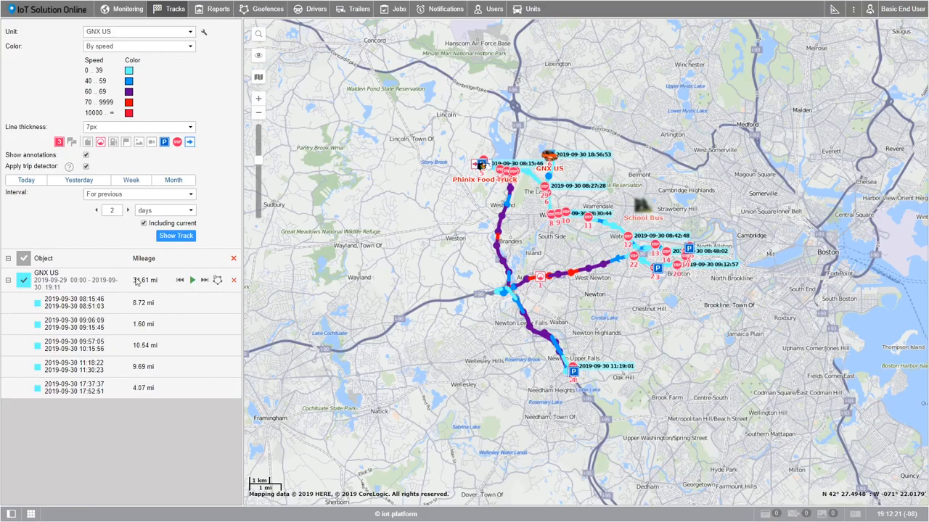
Step: Replay the GNX US track in the Track Player at 100x, pausing and resuming along the route
click(192, 280)
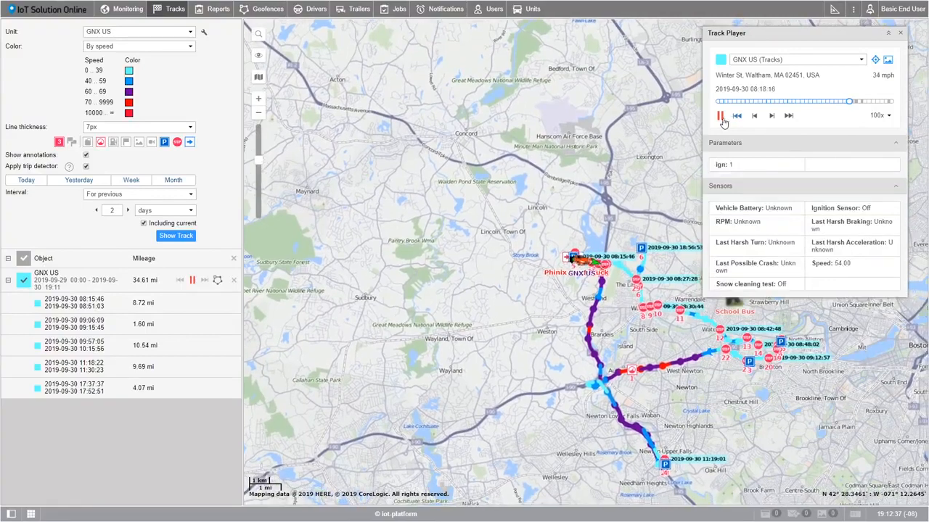
click(720, 118)
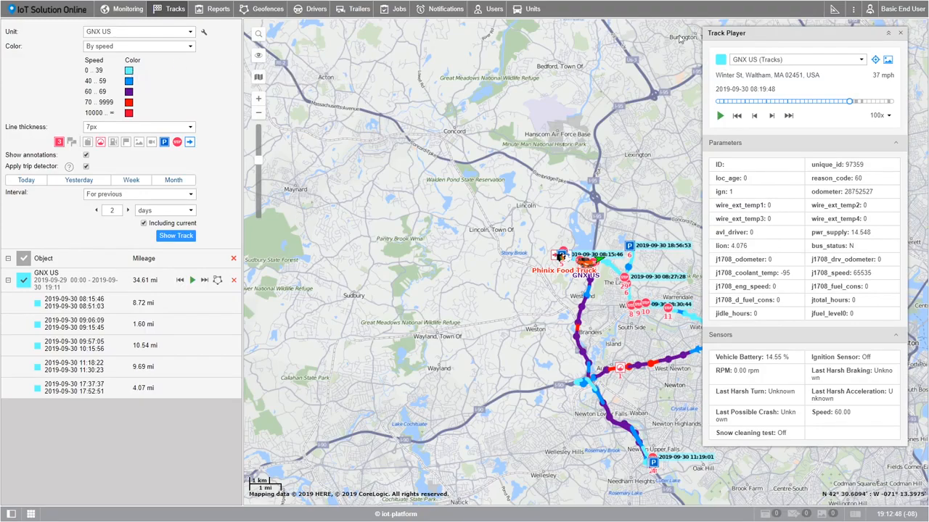
click(858, 62)
click(720, 116)
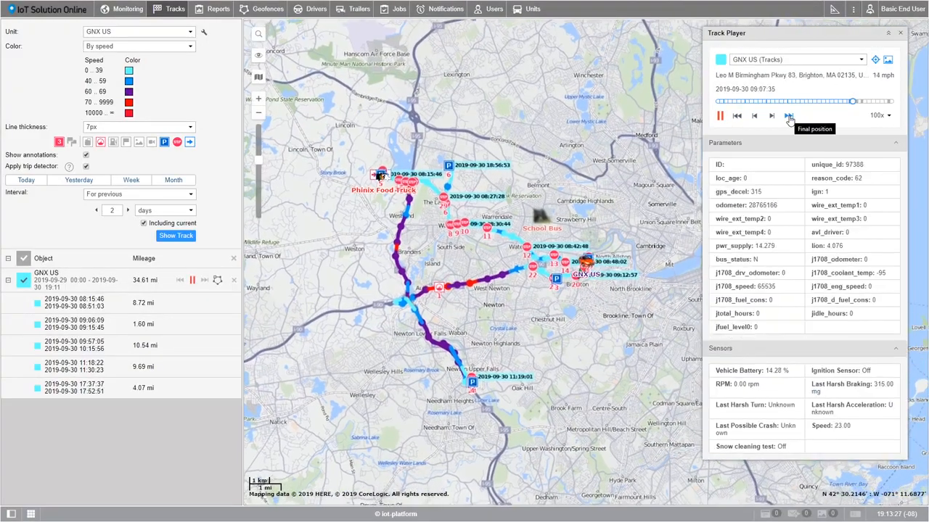
click(788, 116)
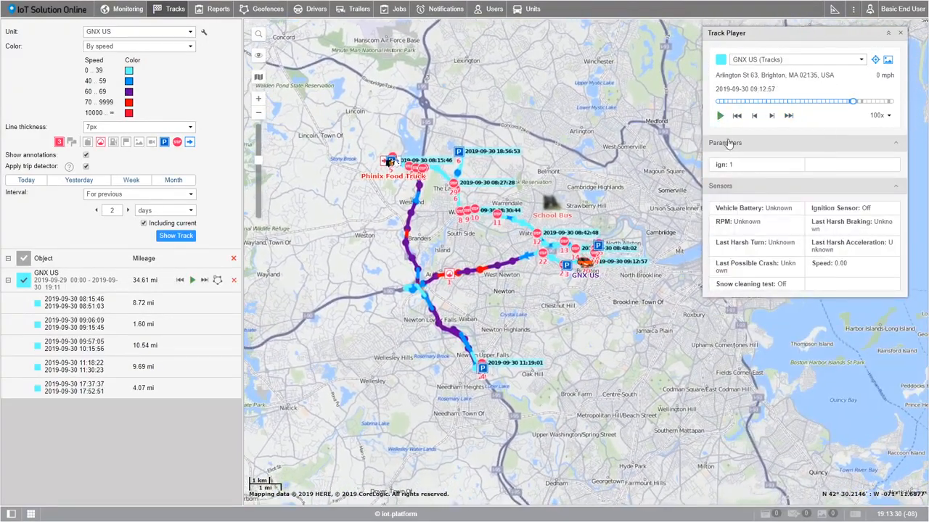
Step: Set the Track Player speed to 25x and replay more of the route, pausing and resuming it
click(878, 118)
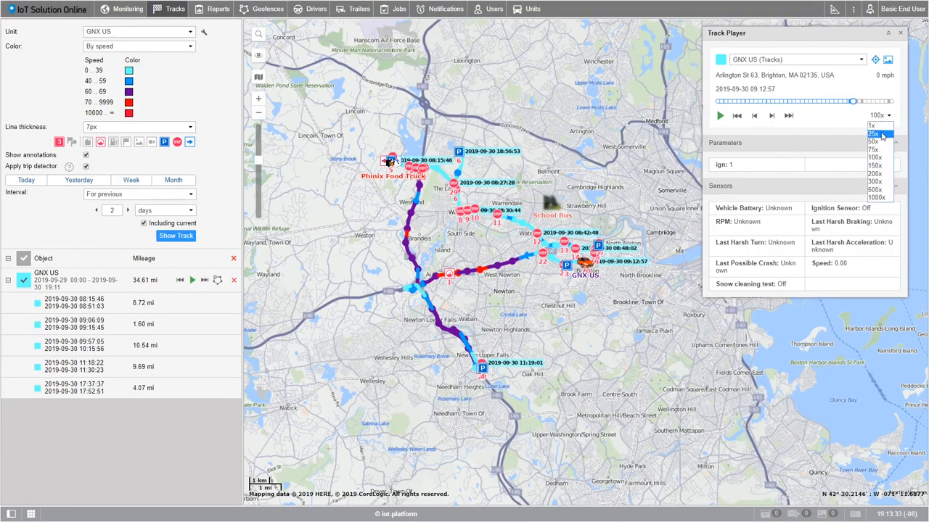
click(880, 134)
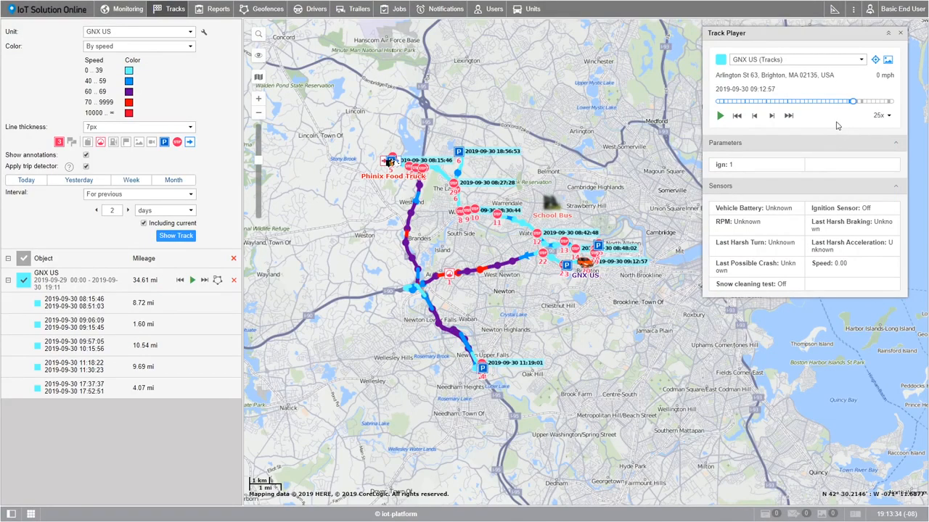
click(720, 116)
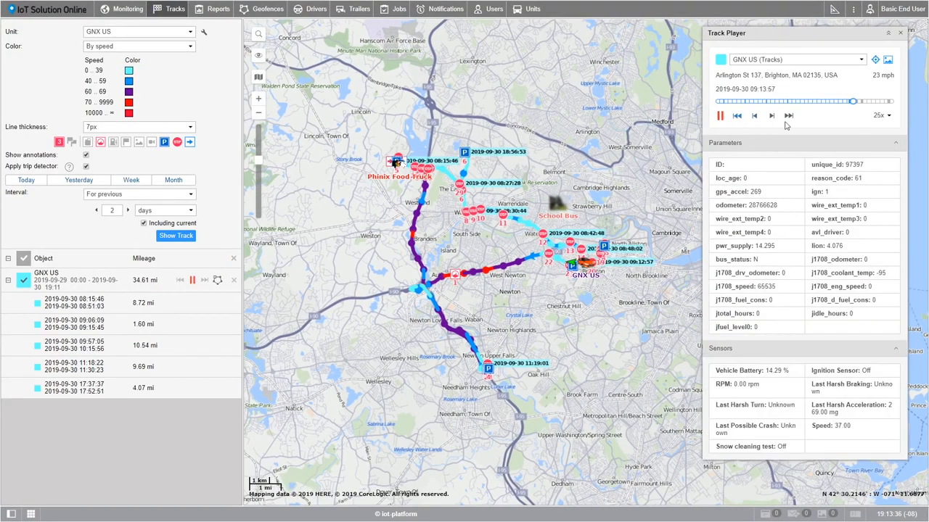
click(719, 116)
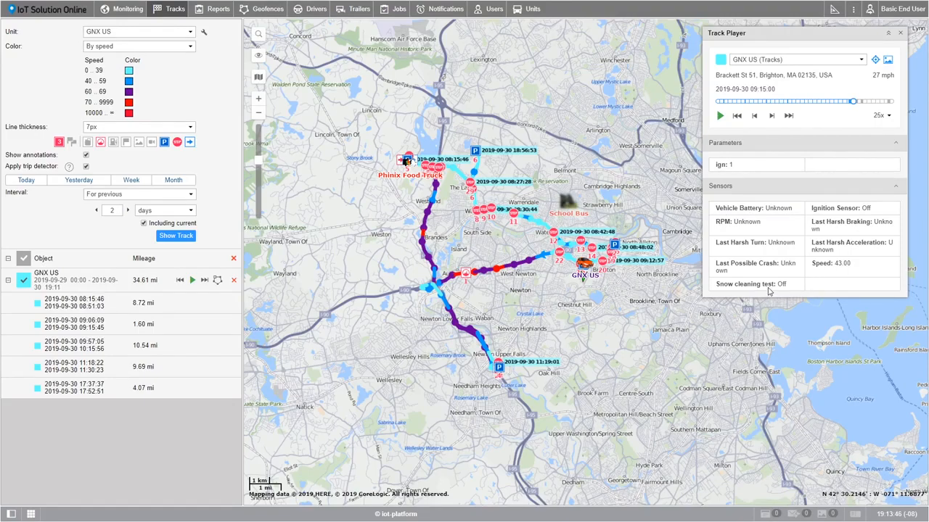
click(719, 116)
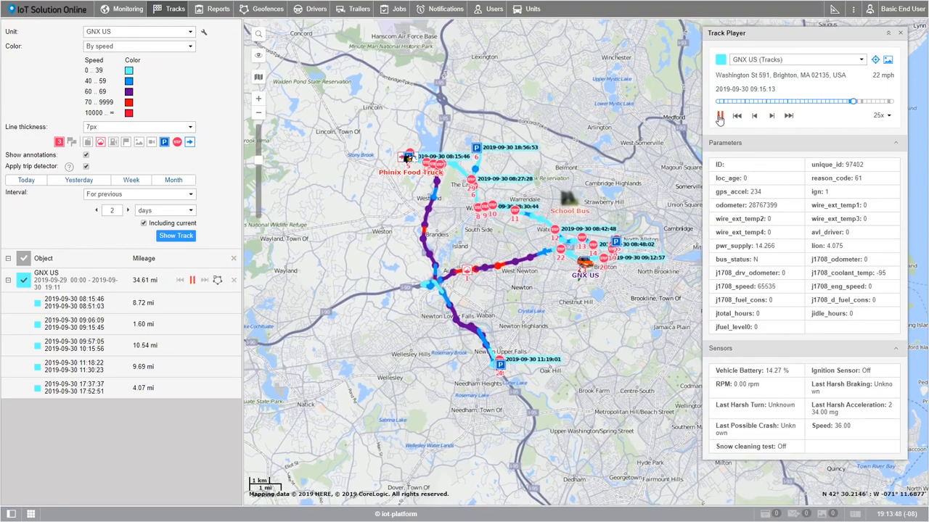
Step: Open the Save as geofence dialog for the GNX US track and close it without saving
click(219, 283)
drag(791, 40, 594, 131)
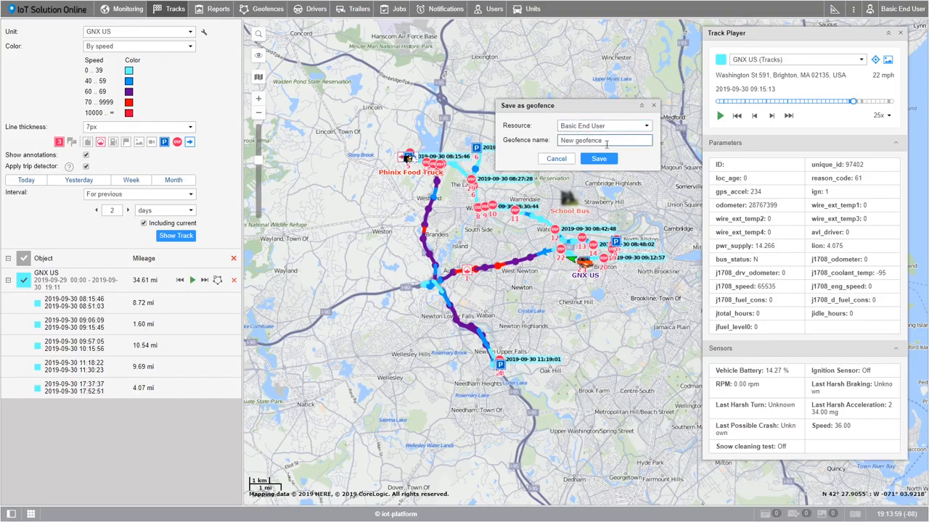
click(653, 105)
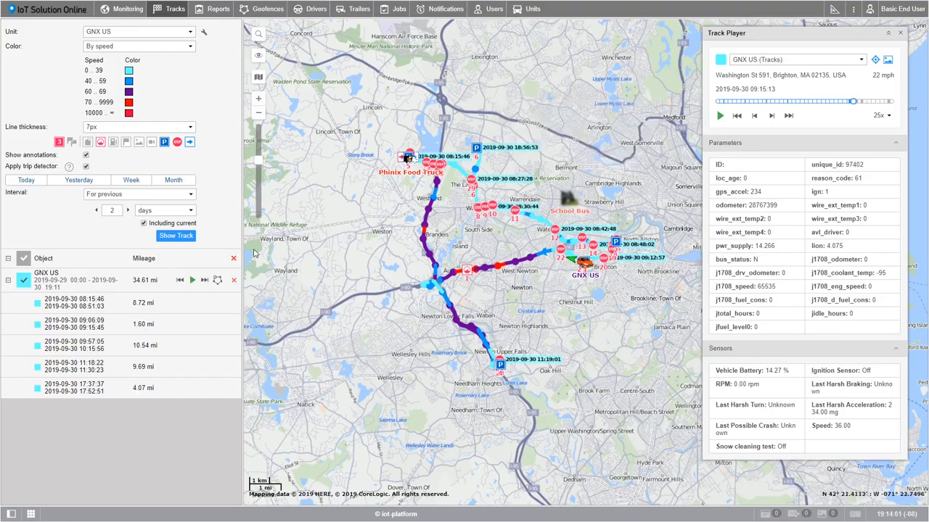